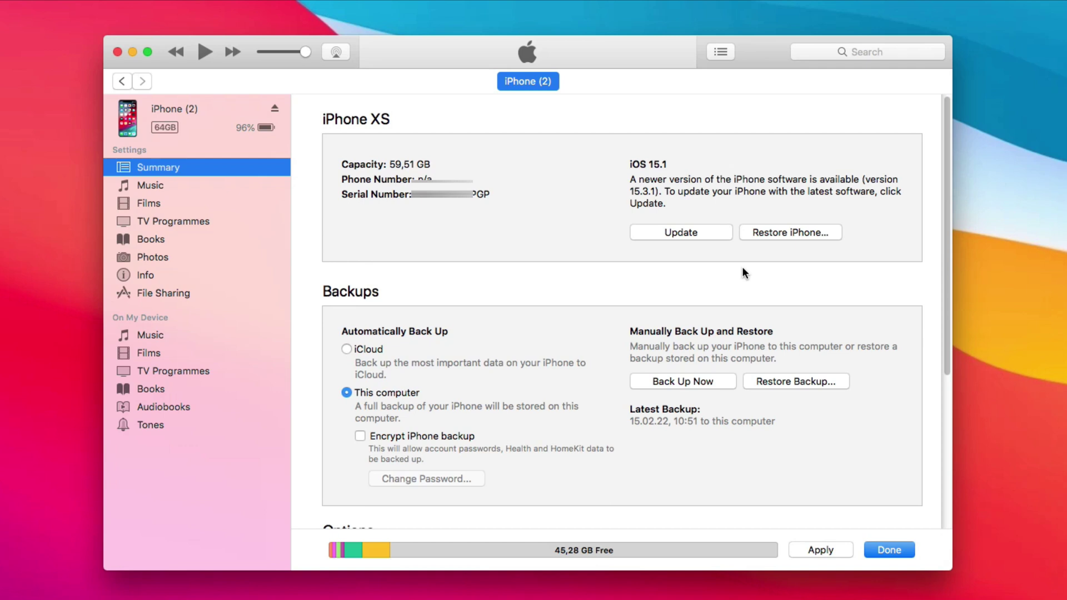
Review iTunes' Restore Backup list and pick the backup named iPhone
click(796, 381)
click(807, 194)
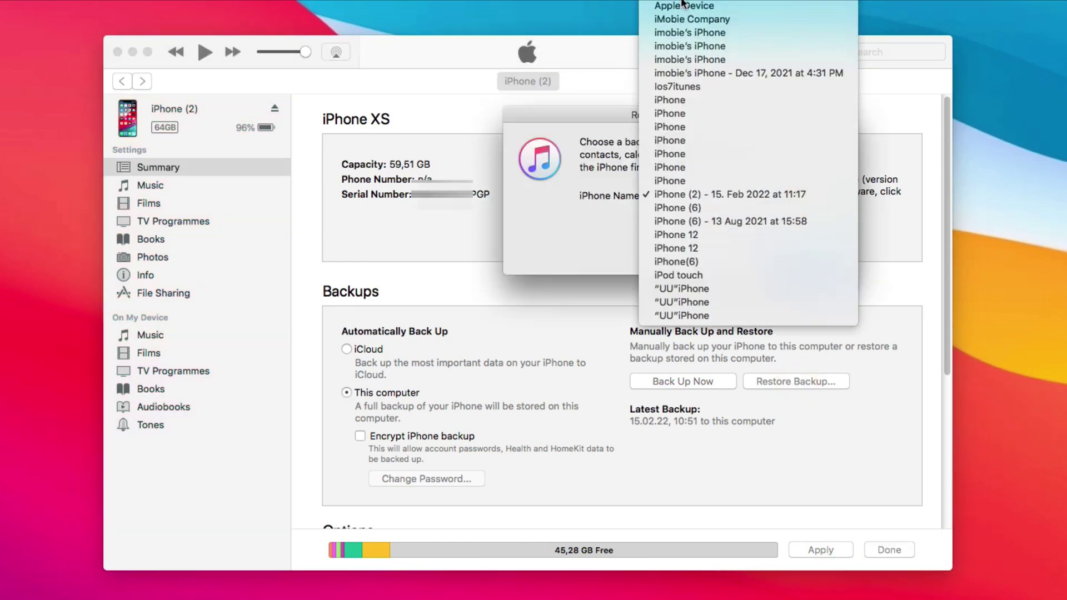
click(695, 128)
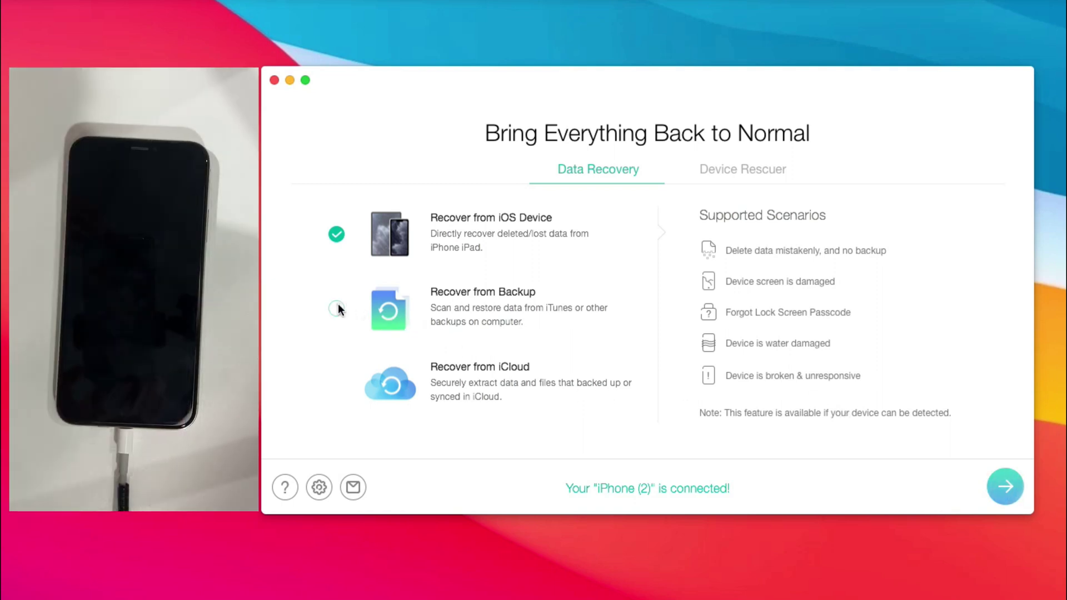
Choose Recover from Backup and select the iPhone(6) iTunes backup
click(337, 308)
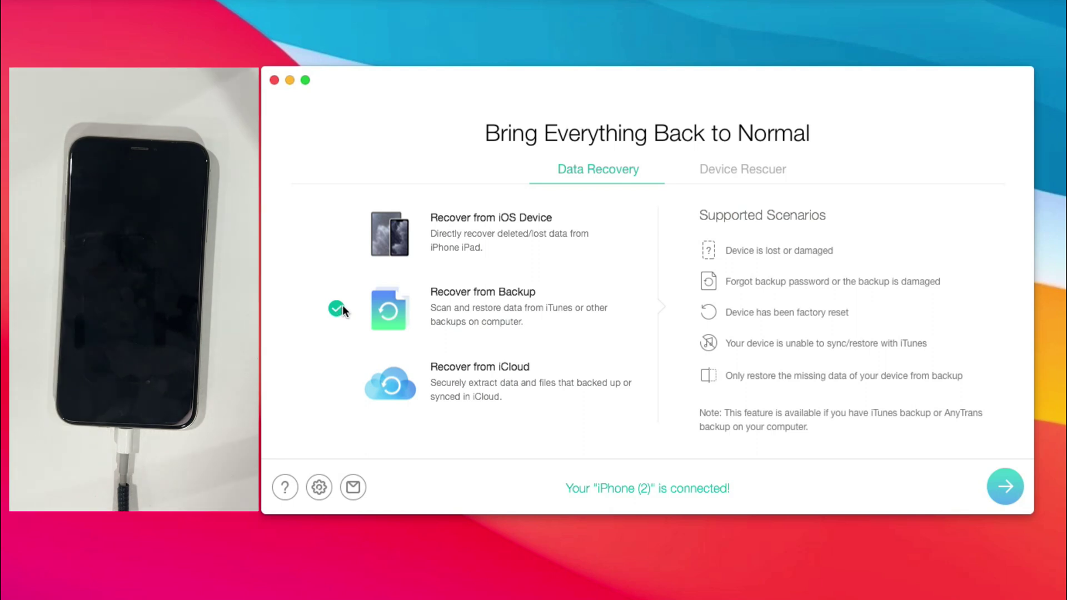
click(1006, 487)
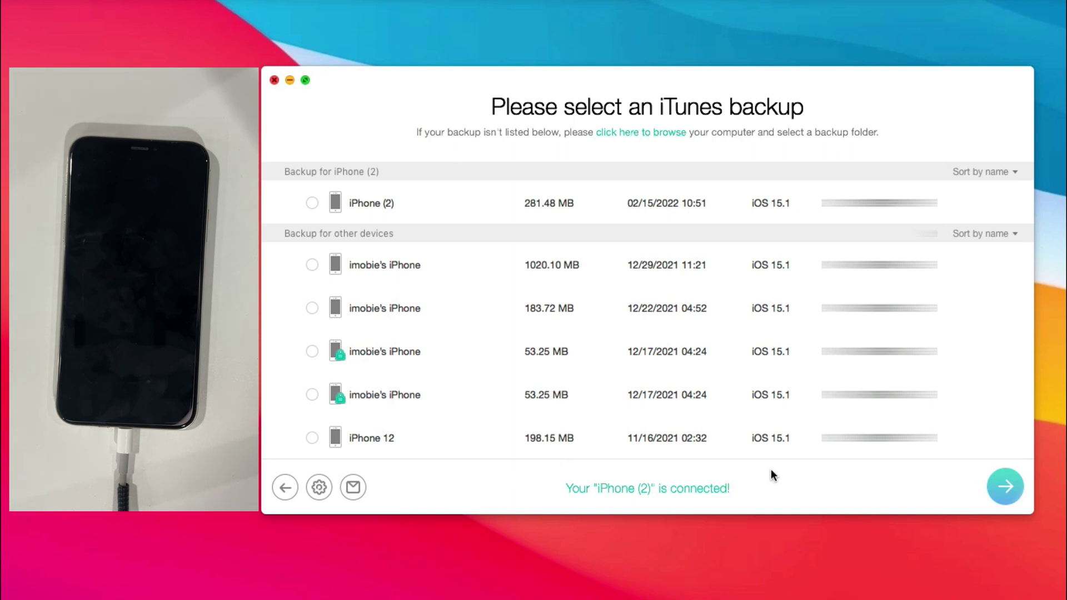
scroll(800, 442, down, 1)
scroll(819, 436, down, 2)
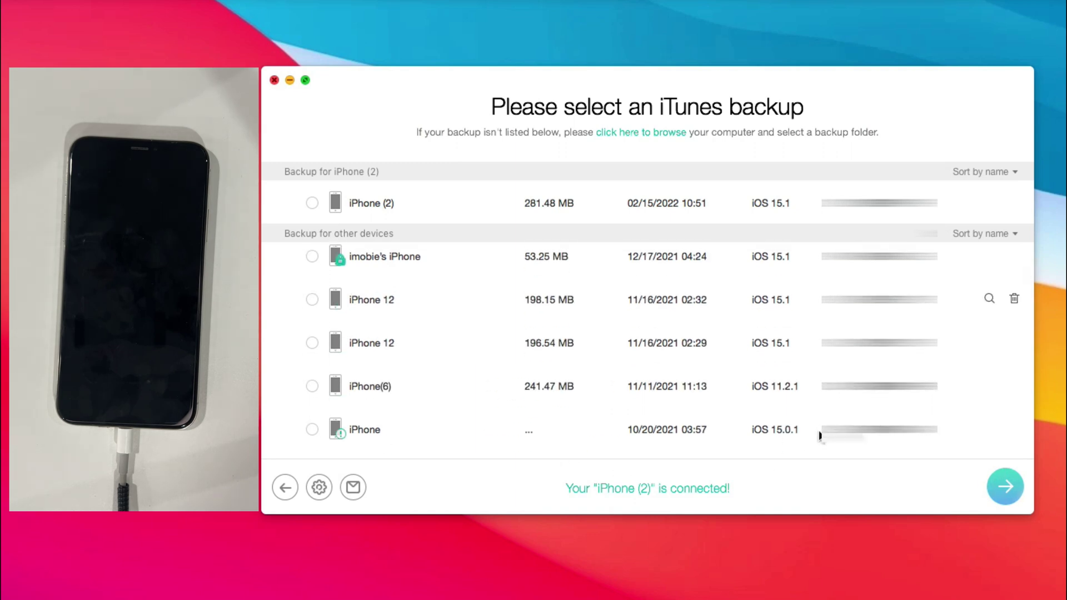
click(313, 387)
click(1005, 488)
Limit the recovery to Photos only and start analyzing the backup
click(619, 283)
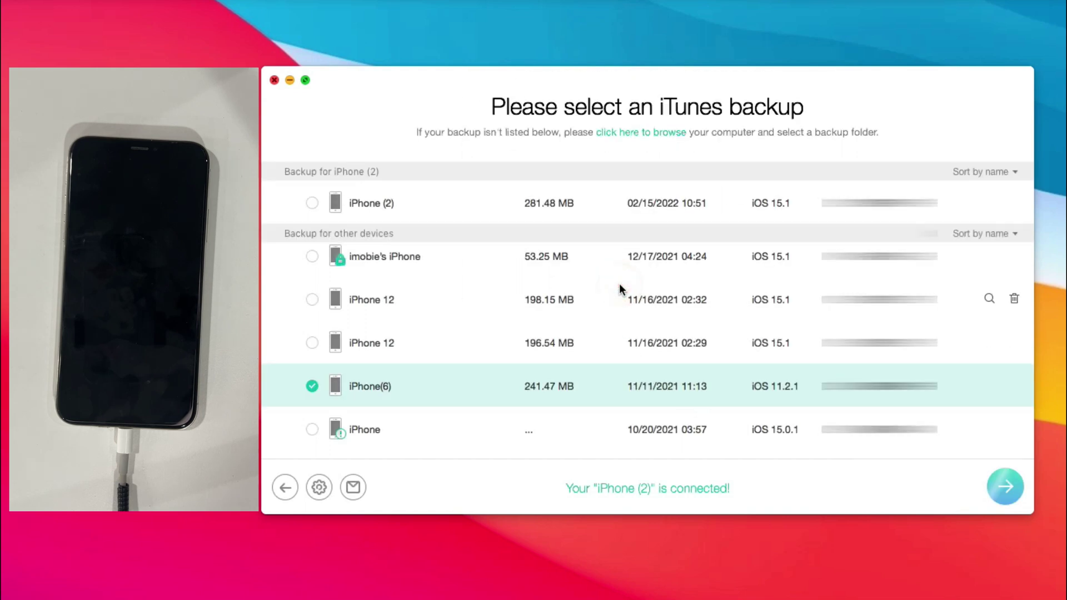
click(436, 372)
click(689, 385)
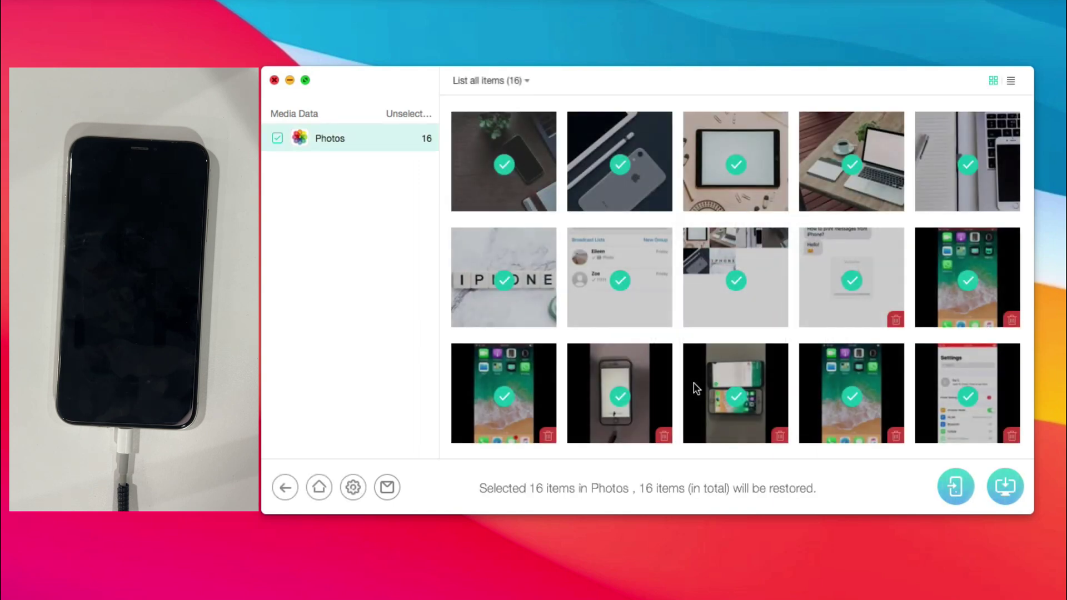
Deselect all 16 photos and select just the first three thumbnails
click(276, 139)
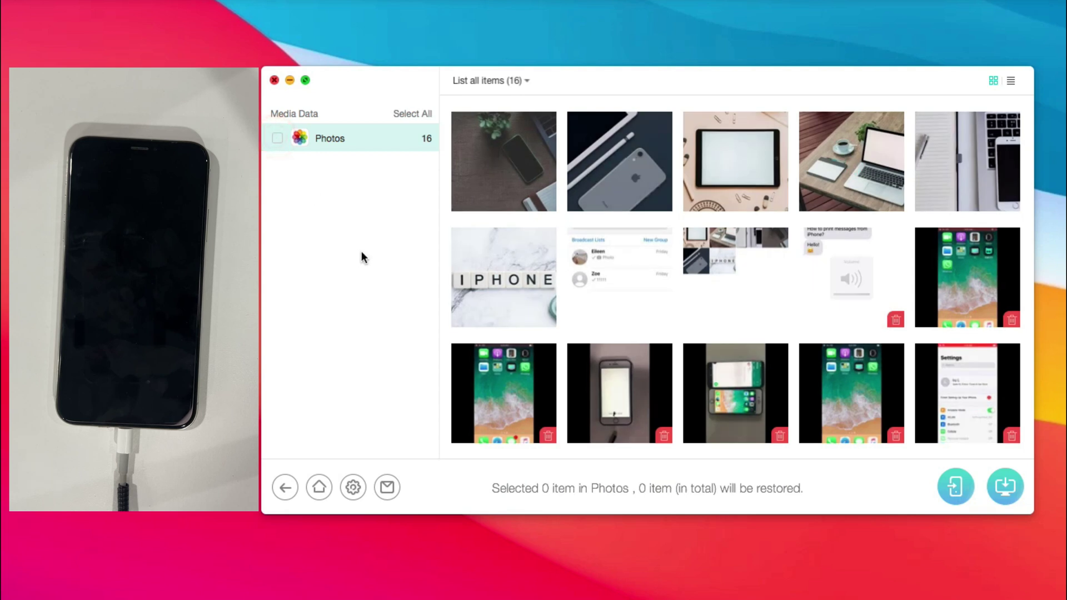
click(538, 197)
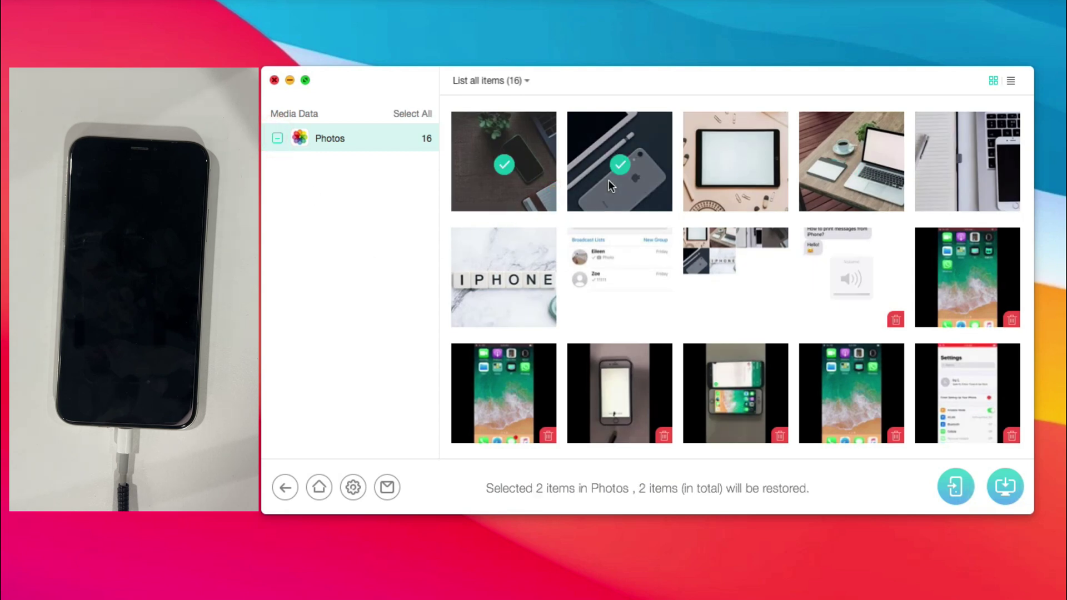
click(736, 179)
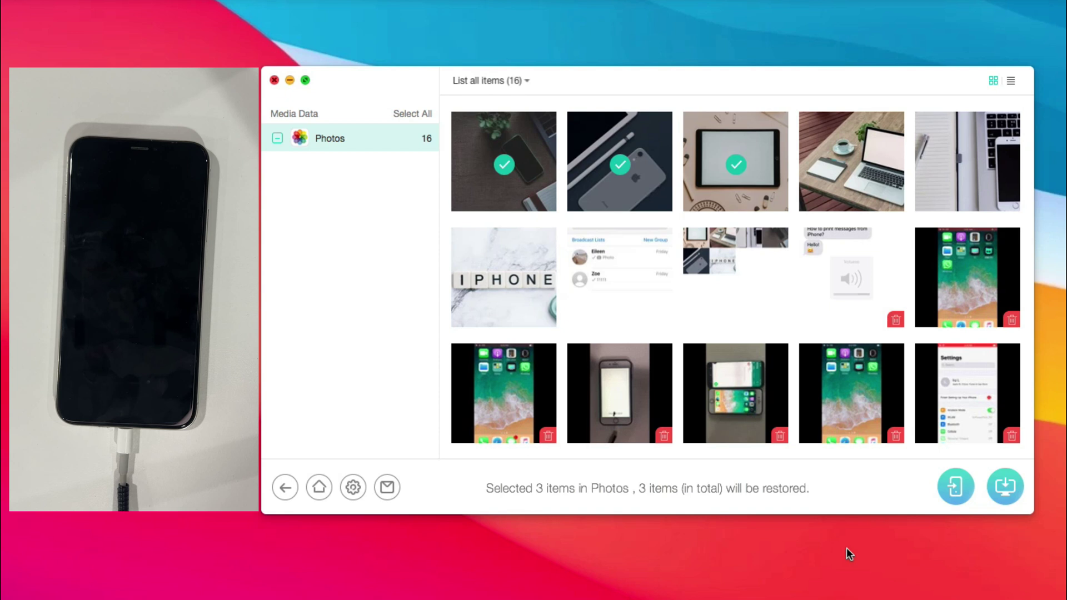
Recover the selected photos to the connected iPhone and confirm
click(956, 489)
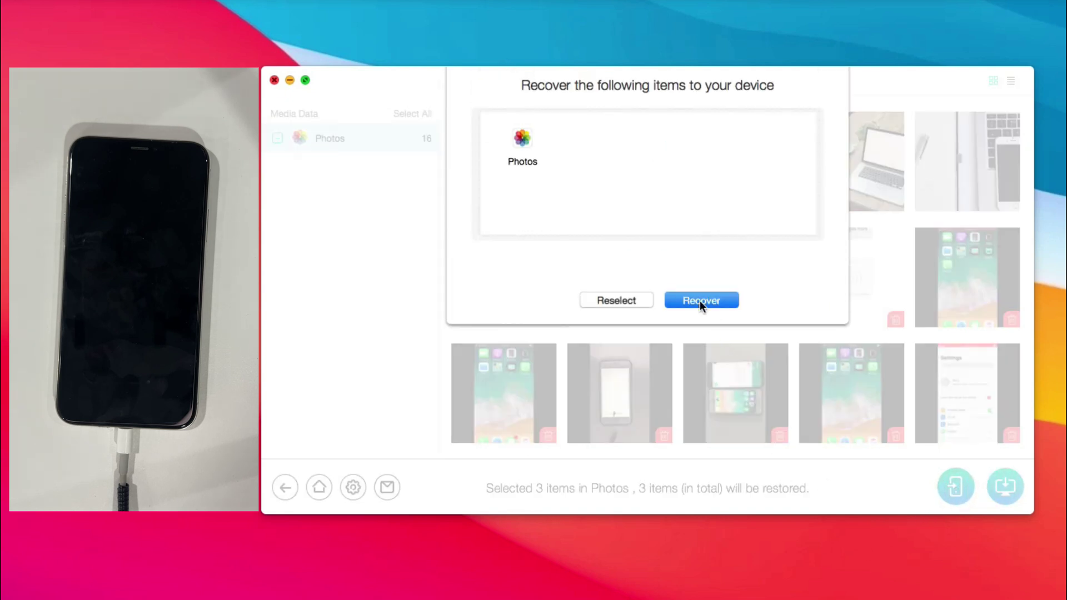
click(699, 301)
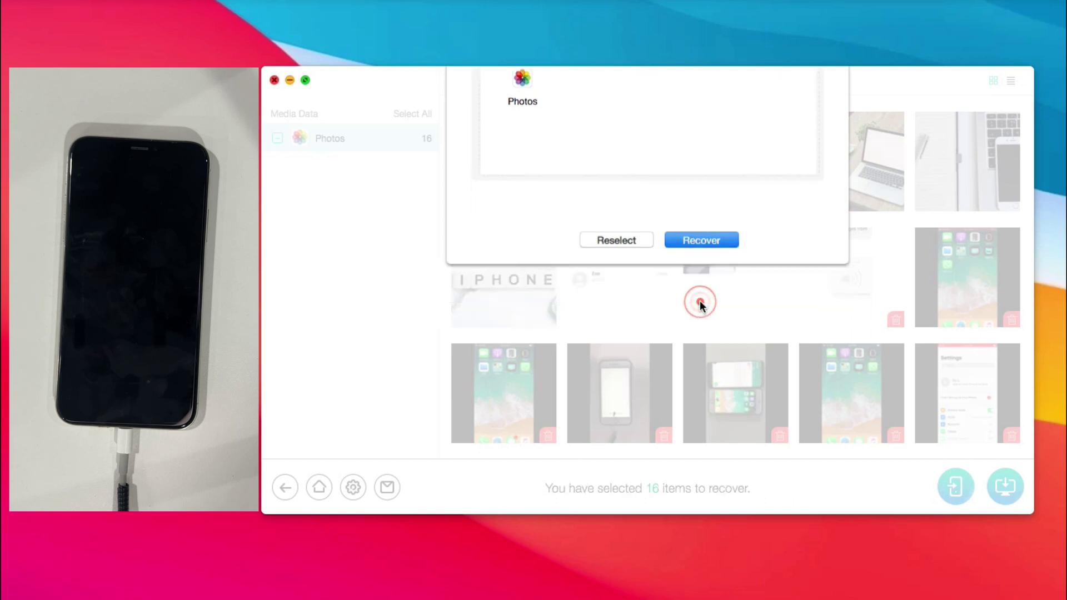